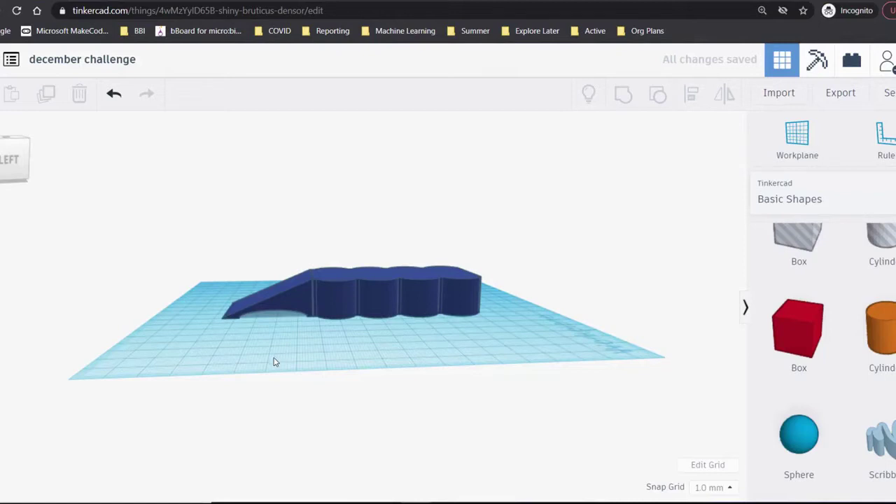
# - Orbit around the finished dark-blue scraper model to inspect it
pyautogui.moveTo(274, 362); pyautogui.dragTo(229, 348, button='right')
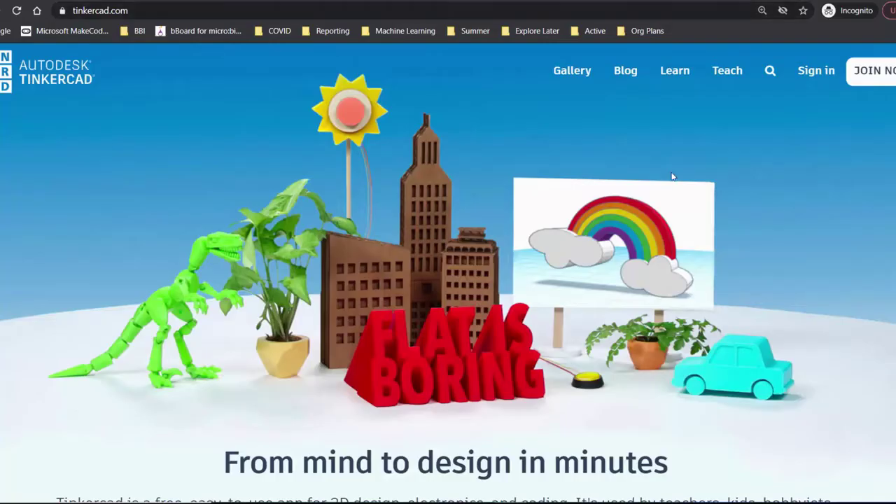
# - Sign in with email or username and create a new blank design
pyautogui.click(816, 72)
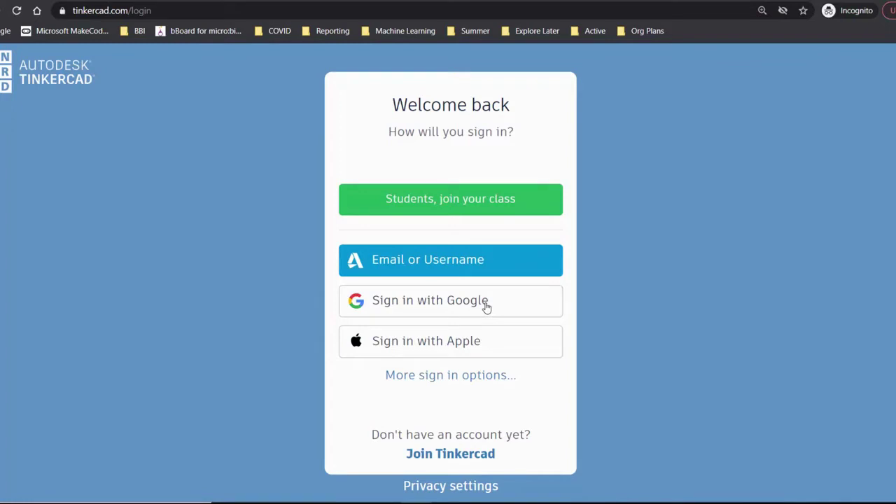
pyautogui.click(464, 266)
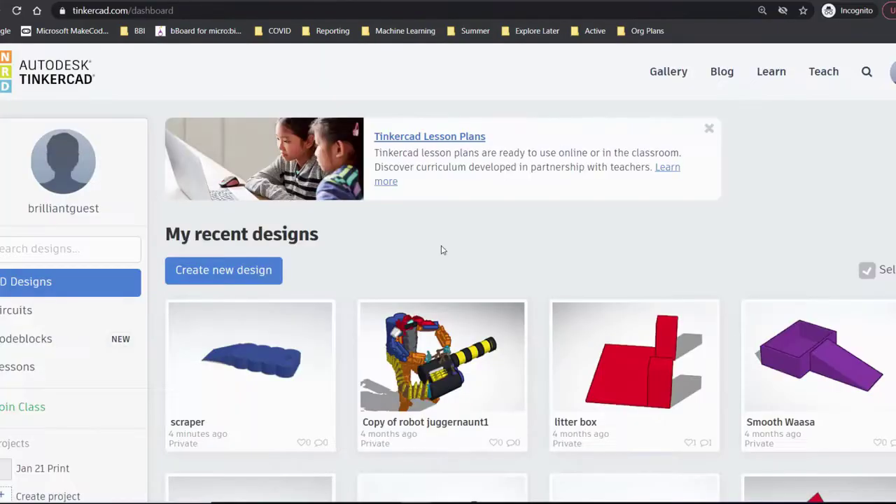
pyautogui.click(238, 272)
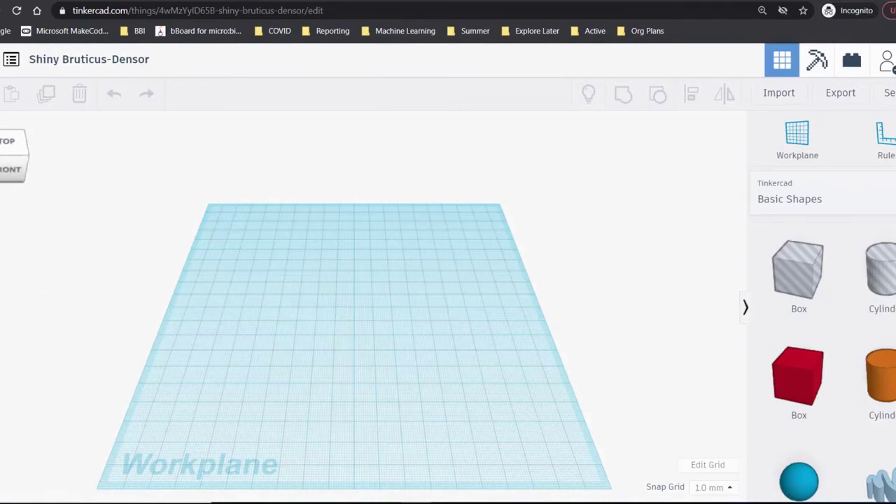
pyautogui.click(6, 143)
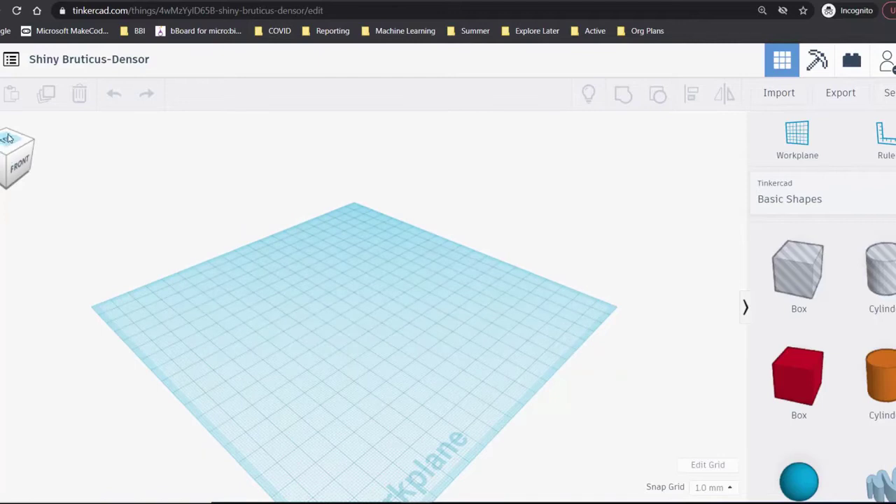
pyautogui.click(8, 138)
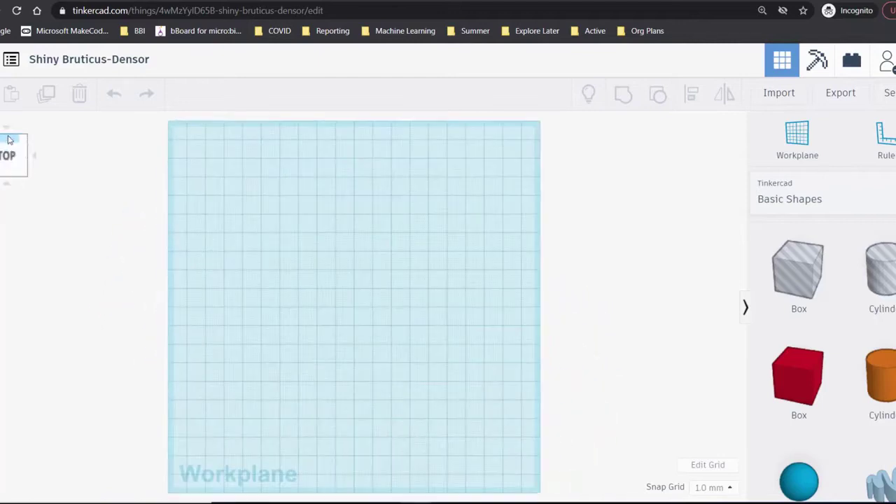
pyautogui.click(23, 175)
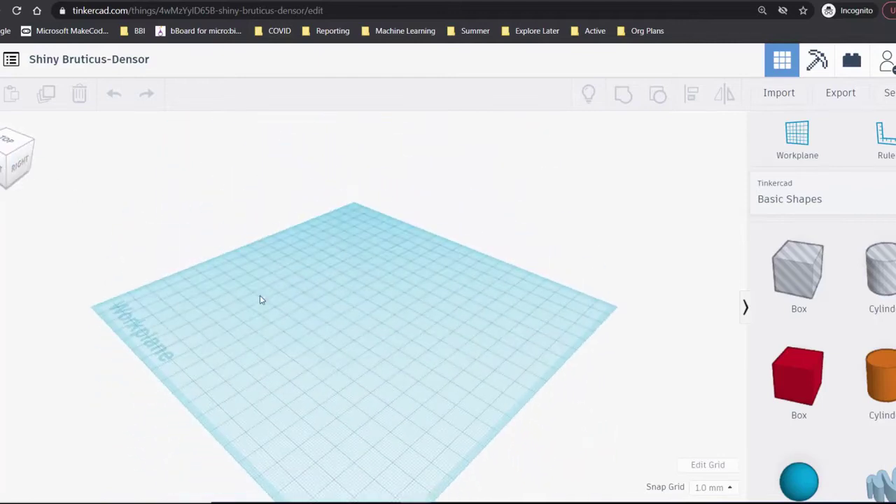
pyautogui.moveTo(260, 300); pyautogui.dragTo(568, 283, button='right')
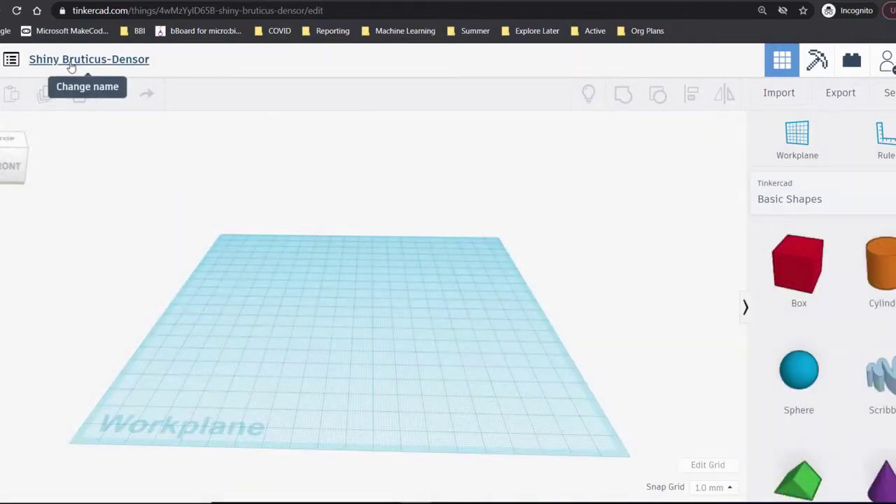
# - Rename the design to 'december challenge', fixing the misspelling
pyautogui.click(70, 60)
pyautogui.write('december ')
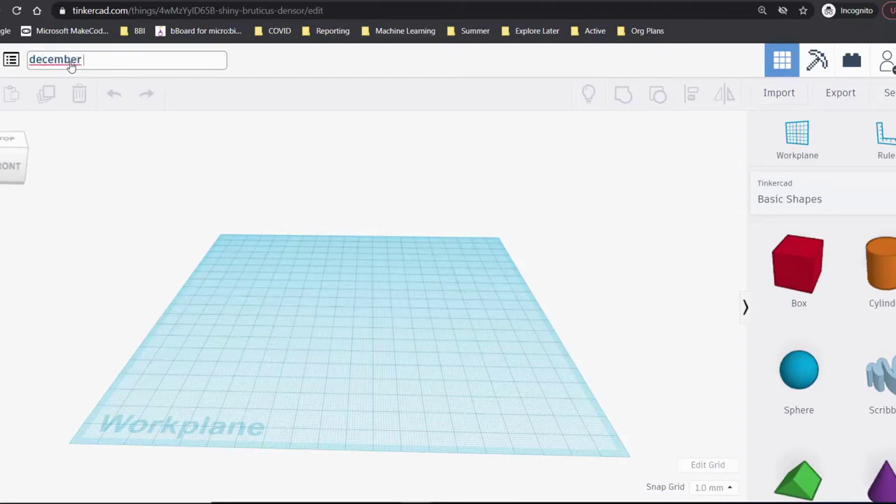
pyautogui.write('chamll')
pyautogui.press('BackSpace')
pyautogui.press('BackSpace')
pyautogui.press('BackSpace')
pyautogui.press('BackSpace')
pyautogui.write('allenge')
pyautogui.press('Escape')
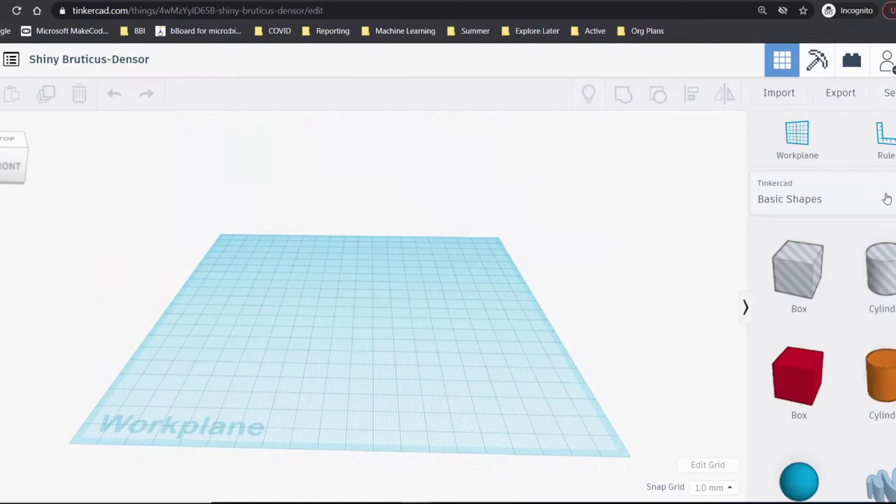
# - Browse the Basic Shapes panel and open the shape category list
pyautogui.scroll(-5, 822, 350)
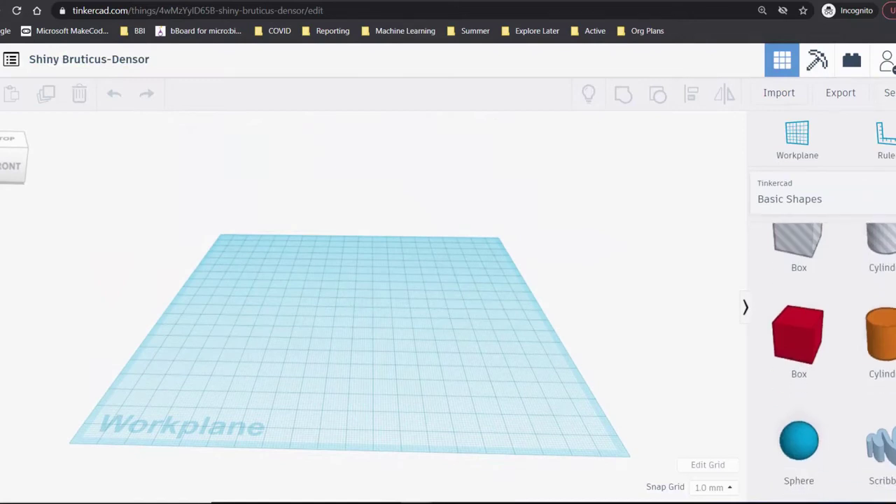
pyautogui.scroll(-3, 822, 350)
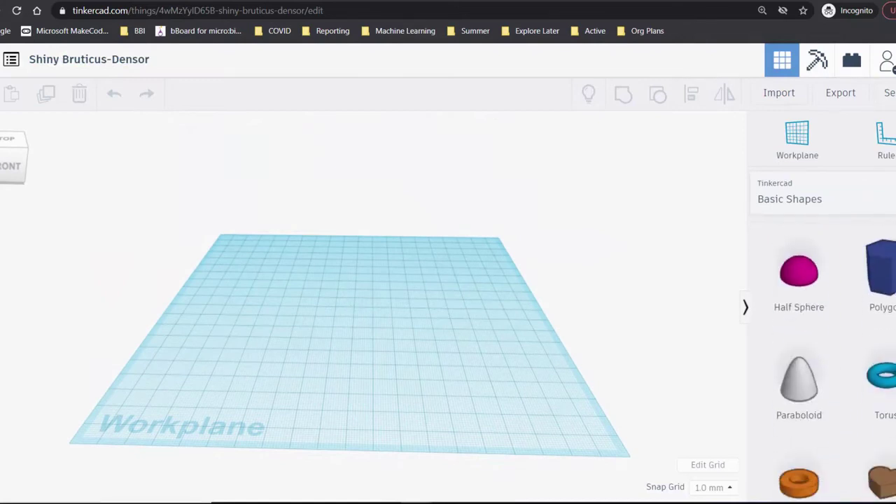
pyautogui.scroll(5, 823, 350)
pyautogui.scroll(2, 822, 350)
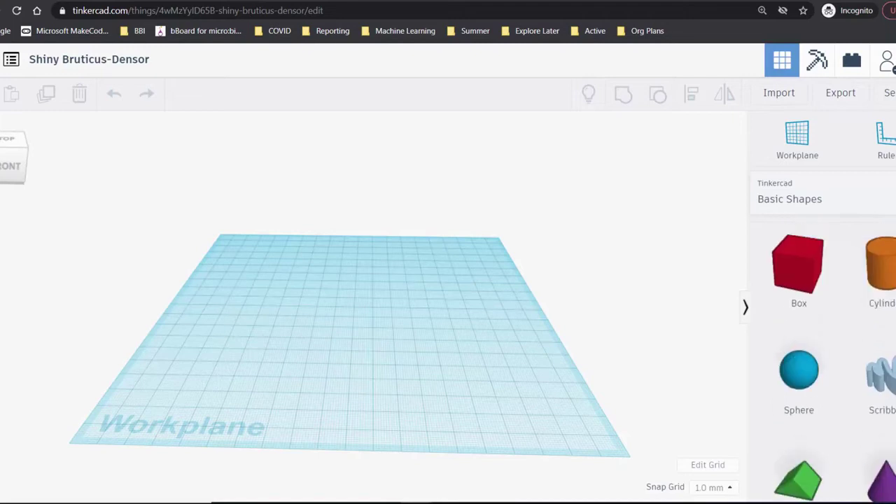
pyautogui.click(790, 199)
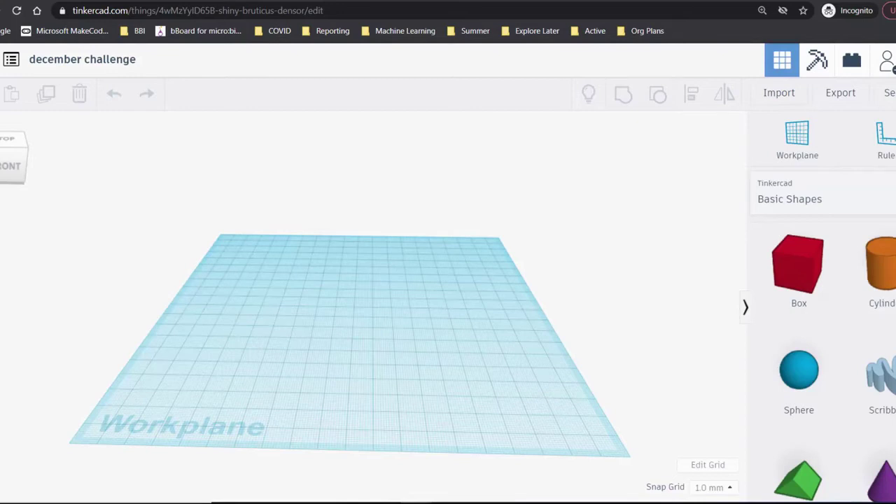
# - Drop a Wedge mid-workplane and stretch its footprint to exactly 20 by 36 mm
pyautogui.scroll(-3, 833, 362)
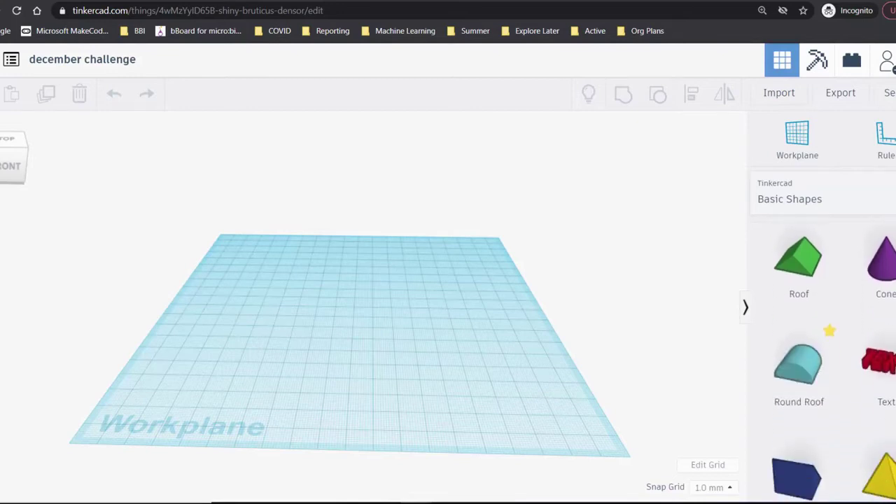
pyautogui.scroll(-1, 814, 392)
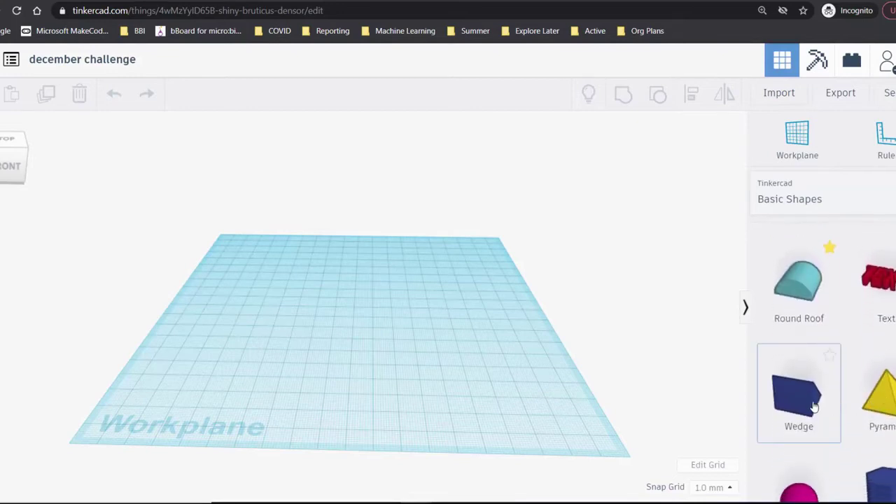
pyautogui.moveTo(470, 356); pyautogui.dragTo(326, 314)
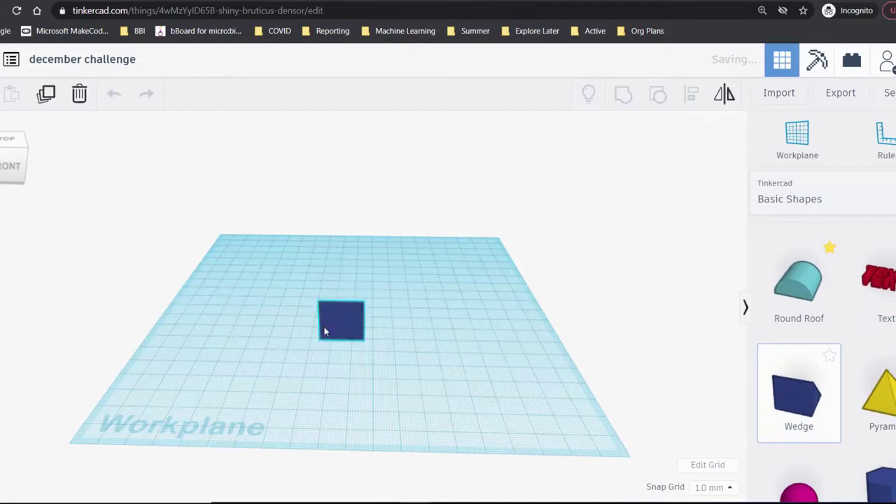
pyautogui.moveTo(272, 327); pyautogui.dragTo(404, 333, button='right')
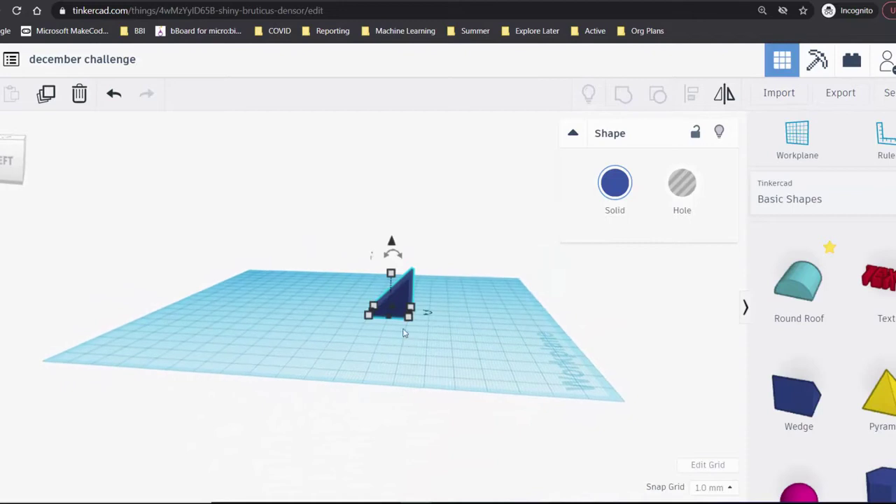
pyautogui.moveTo(394, 370)
pyautogui.mouseDown(button='right')
pyautogui.moveTo(388, 406)
pyautogui.moveTo(401, 358)
pyautogui.mouseUp(button='right')
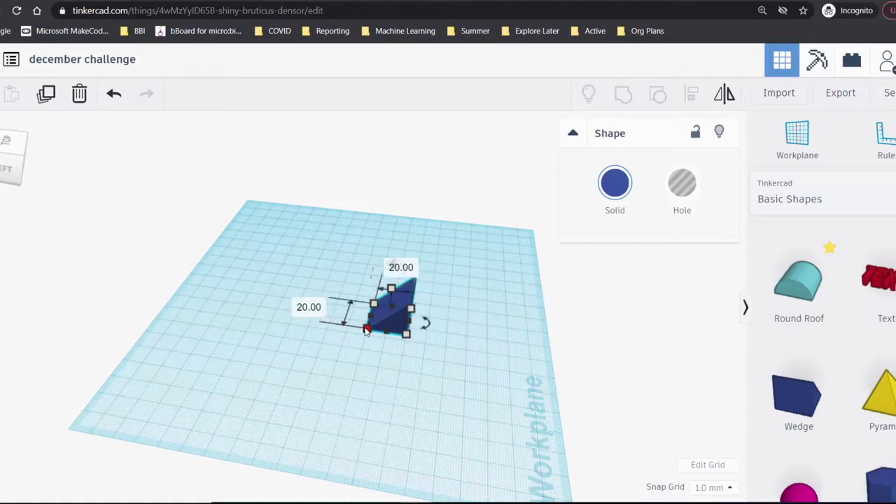
pyautogui.moveTo(366, 330); pyautogui.dragTo(361, 350)
pyautogui.click(306, 317)
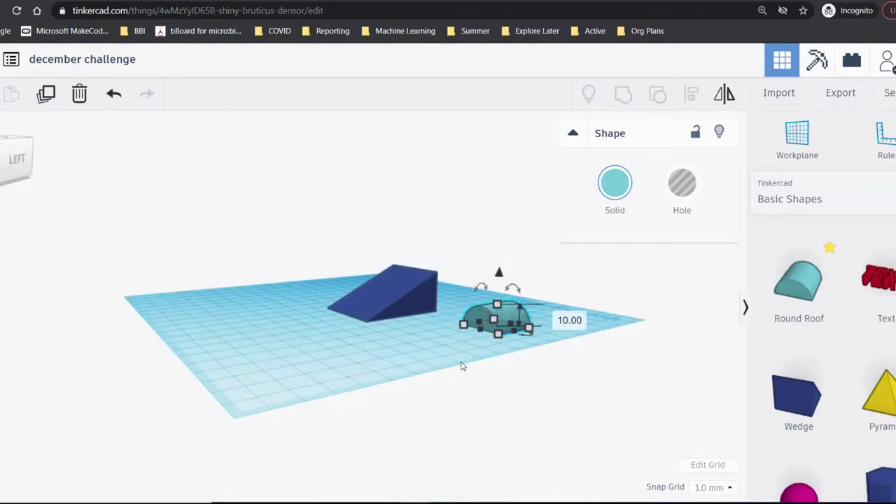
# - Rotate the round roof and widen it beneath the wedge
pyautogui.moveTo(460, 364); pyautogui.dragTo(412, 460, button='right')
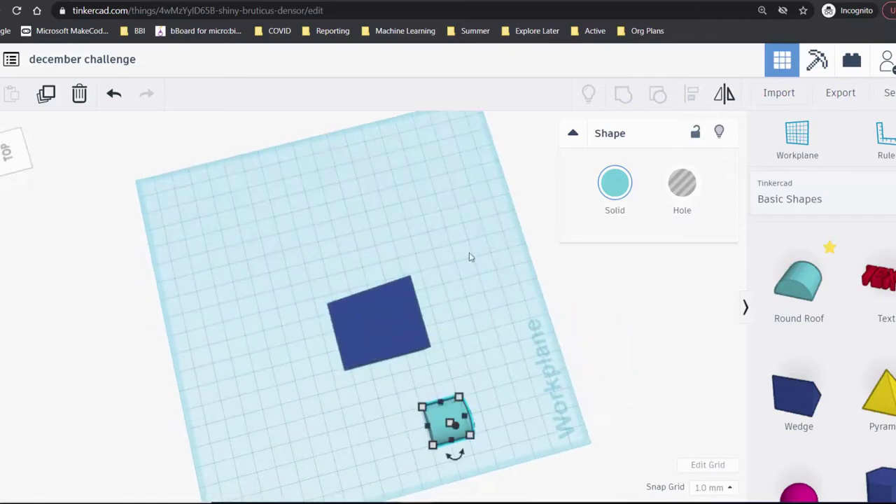
pyautogui.moveTo(457, 450); pyautogui.dragTo(399, 429)
pyautogui.click(355, 415)
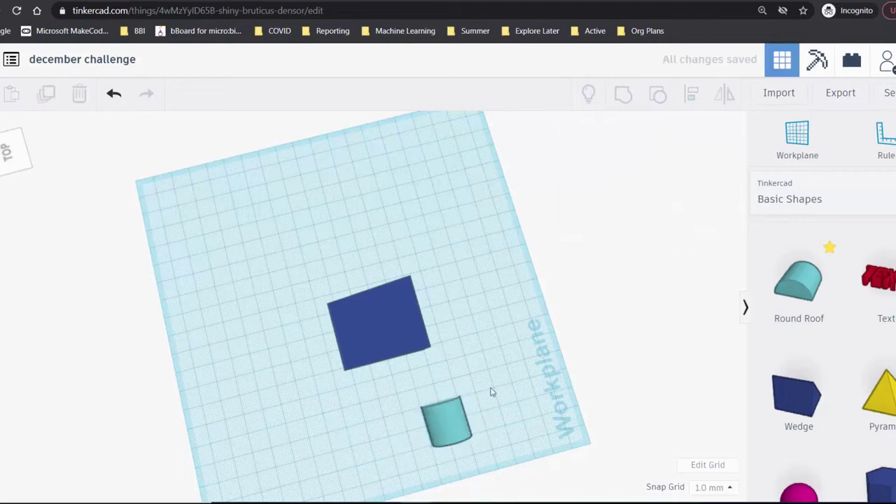
pyautogui.moveTo(528, 401); pyautogui.dragTo(403, 359, button='right')
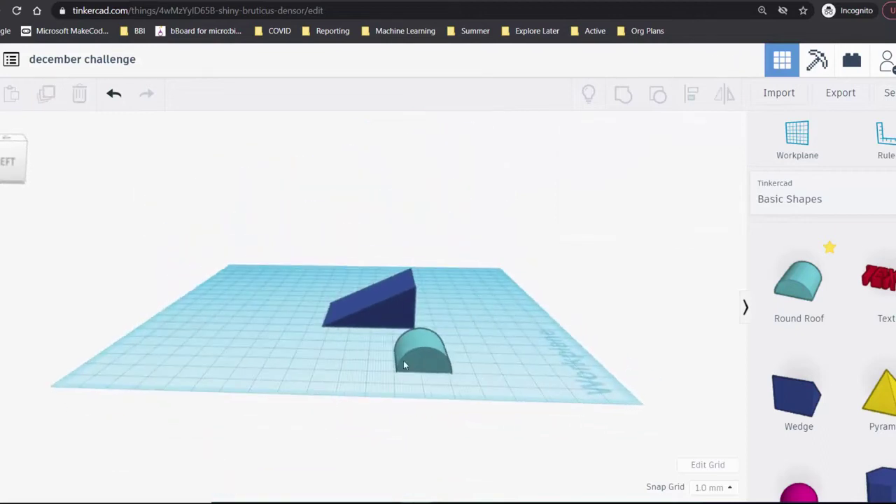
pyautogui.moveTo(367, 330); pyautogui.dragTo(411, 336)
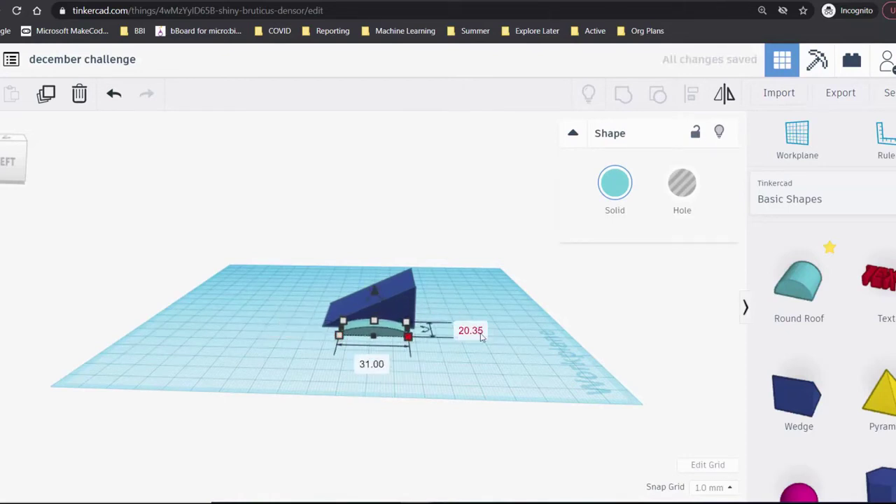
pyautogui.moveTo(526, 374); pyautogui.dragTo(290, 410, button='right')
# - Enlarge the round roof to about 56 by 31 and convert it into a hole
pyautogui.click(287, 329)
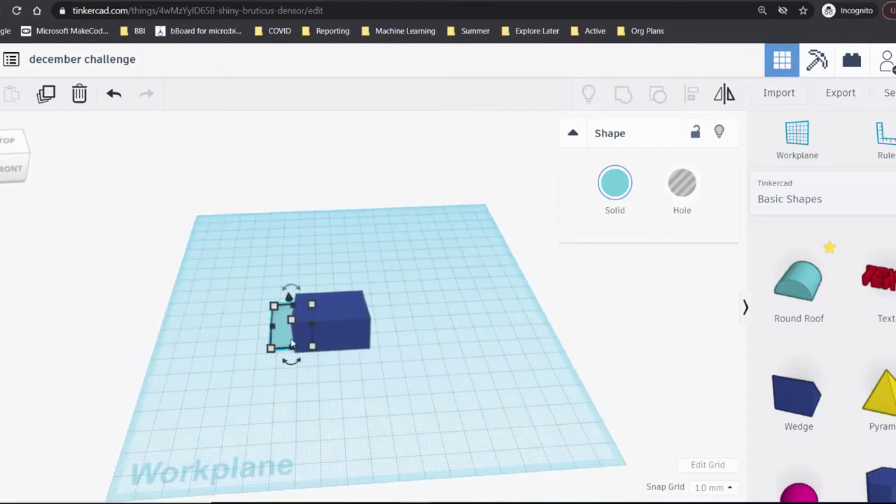
pyautogui.moveTo(301, 350); pyautogui.dragTo(384, 348)
pyautogui.moveTo(384, 348); pyautogui.dragTo(395, 313, button='right')
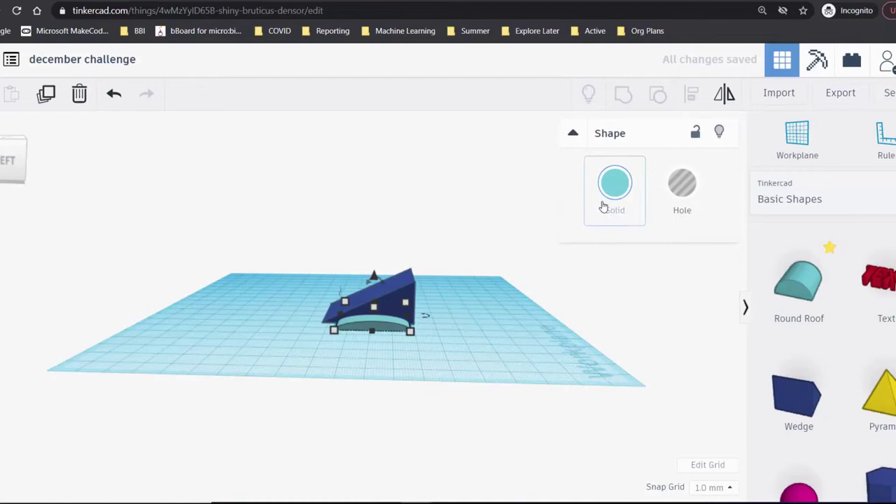
pyautogui.click(679, 199)
pyautogui.click(516, 325)
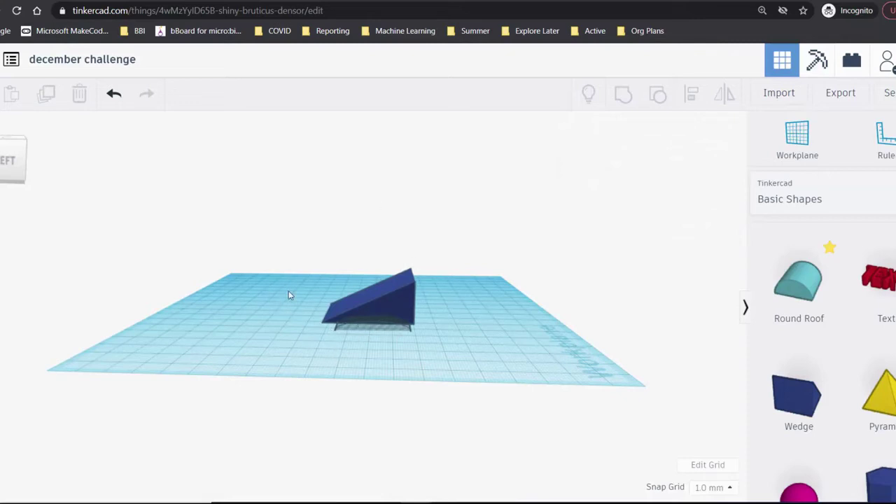
# - Box-select the wedge and round-roof hole and group them into one blade
pyautogui.moveTo(288, 294); pyautogui.dragTo(267, 283, button='right')
pyautogui.moveTo(298, 273); pyautogui.dragTo(440, 416)
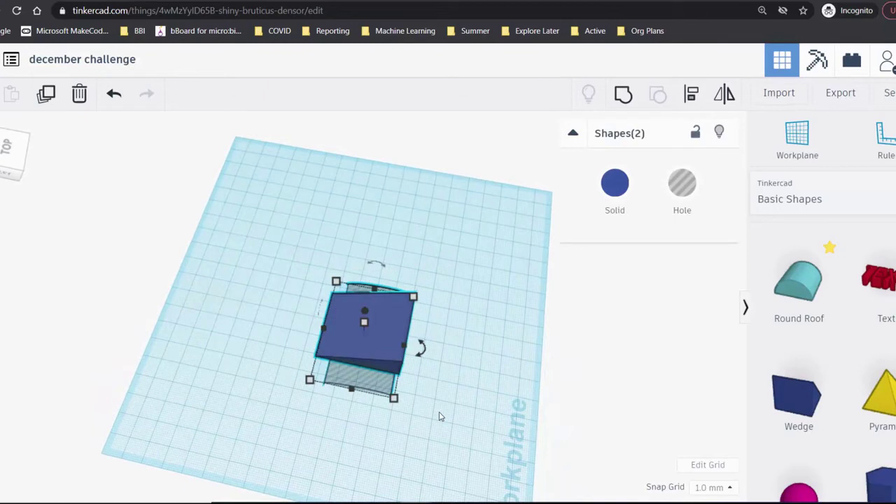
pyautogui.click(622, 98)
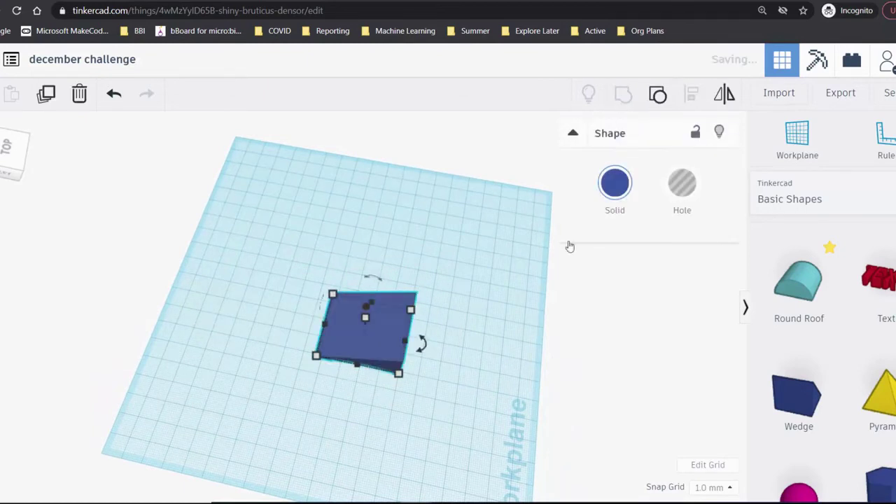
pyautogui.moveTo(472, 399); pyautogui.dragTo(474, 378, button='right')
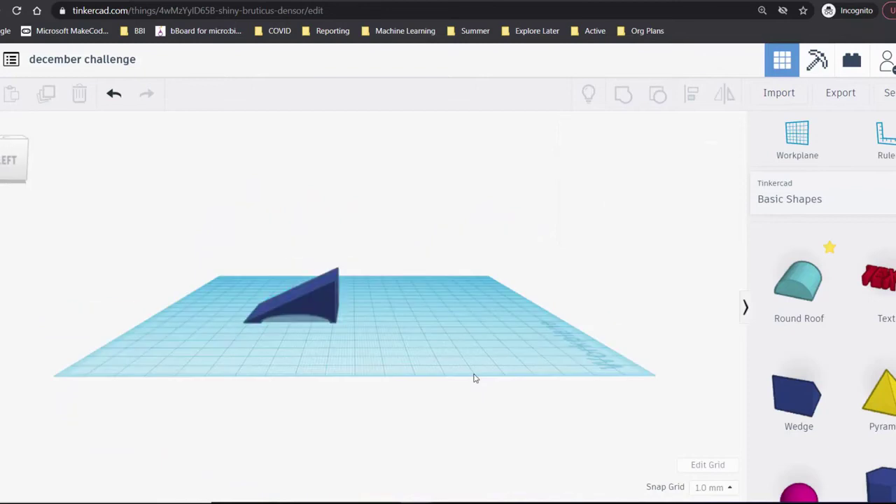
# - Place a red box on the workplane and shorten it to 30
pyautogui.scroll(5, 819, 350)
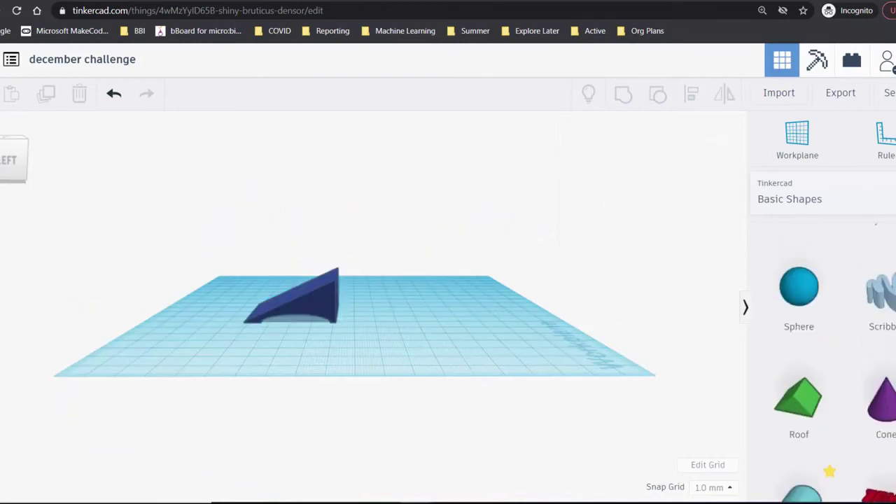
pyautogui.scroll(1, 798, 326)
pyautogui.scroll(-1, 798, 325)
pyautogui.moveTo(798, 325); pyautogui.dragTo(413, 308)
pyautogui.moveTo(286, 368); pyautogui.dragTo(270, 456, button='right')
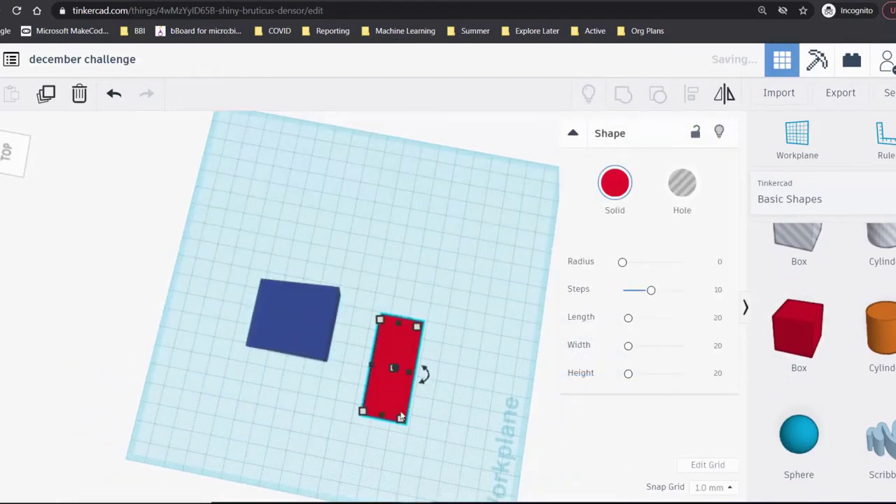
pyautogui.moveTo(384, 422); pyautogui.dragTo(387, 380)
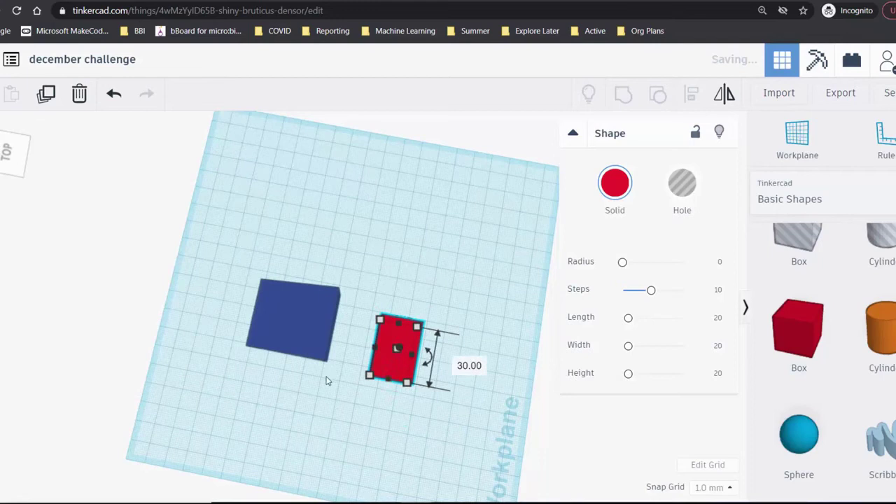
pyautogui.moveTo(326, 381); pyautogui.dragTo(306, 294, button='right')
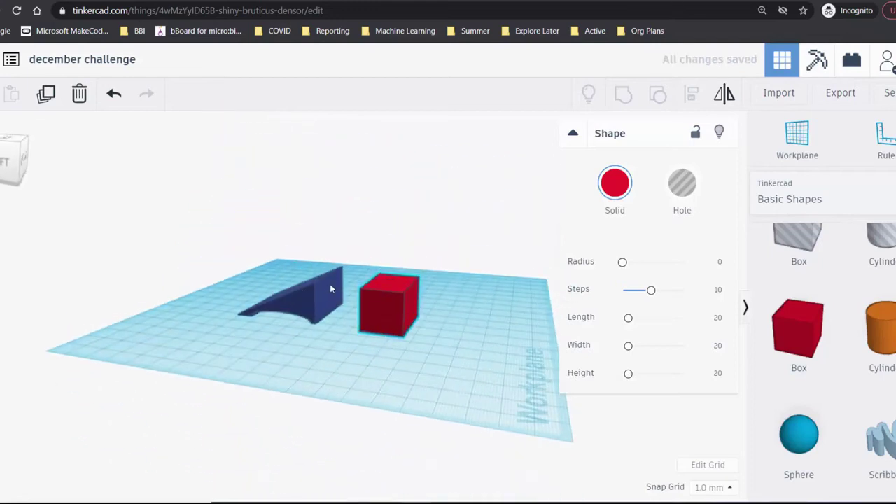
# - Check the blade's size and change the box's 30 dimension to 36 to match
pyautogui.click(318, 289)
pyautogui.moveTo(294, 275)
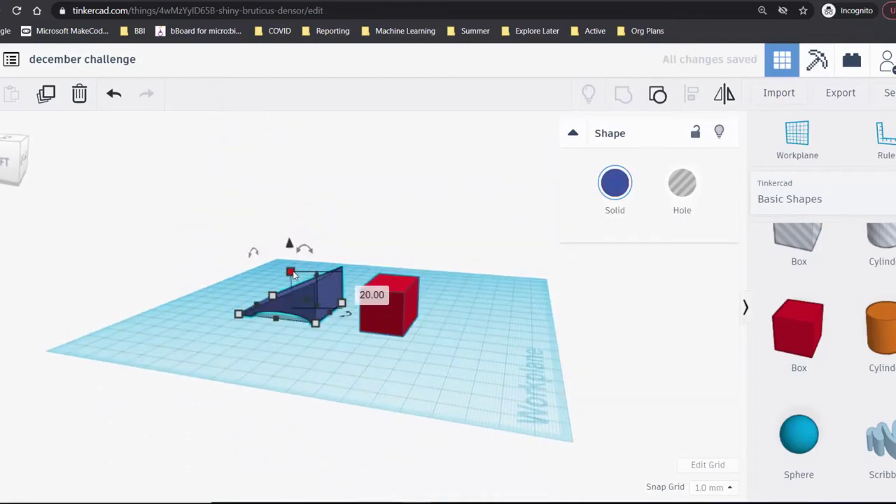
pyautogui.click(401, 316)
pyautogui.moveTo(393, 289)
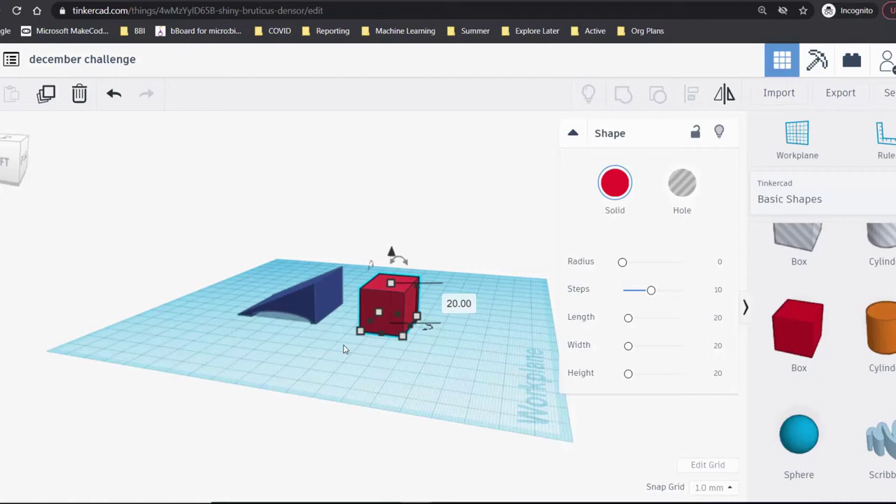
pyautogui.click(329, 298)
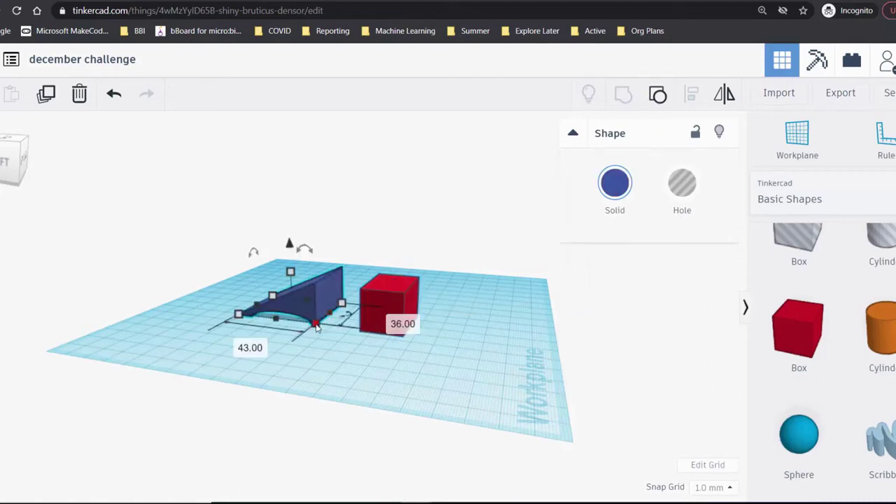
pyautogui.click(401, 299)
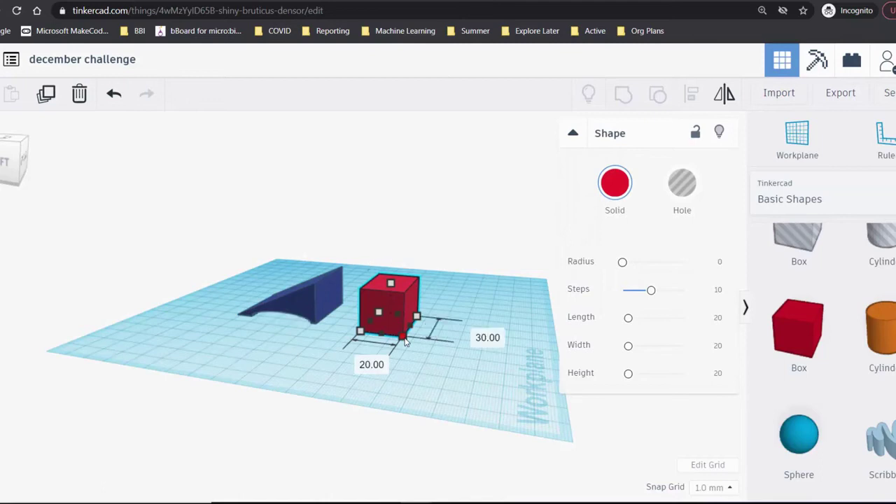
pyautogui.click(479, 334)
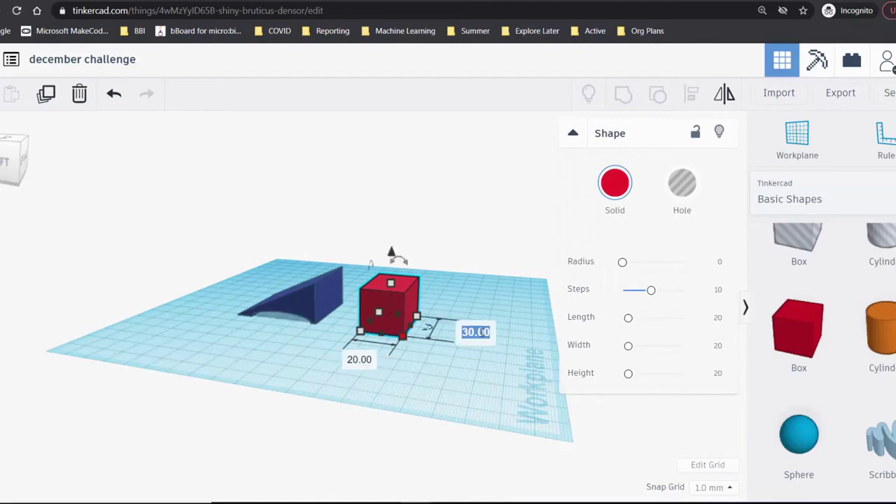
pyautogui.write('36')
pyautogui.press('Return')
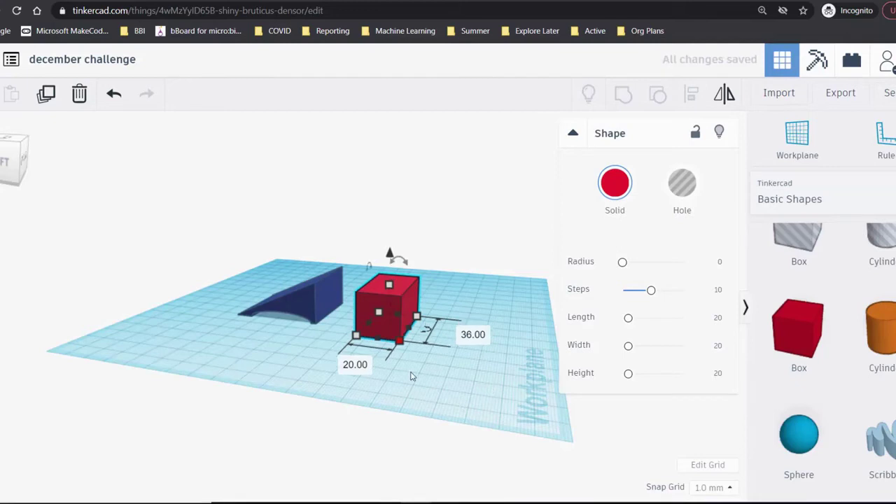
# - Move the red box beside the blade, stretch it to 80 long, and add a cylinder
pyautogui.moveTo(414, 374); pyautogui.dragTo(378, 490, button='right')
pyautogui.moveTo(382, 357); pyautogui.dragTo(478, 406)
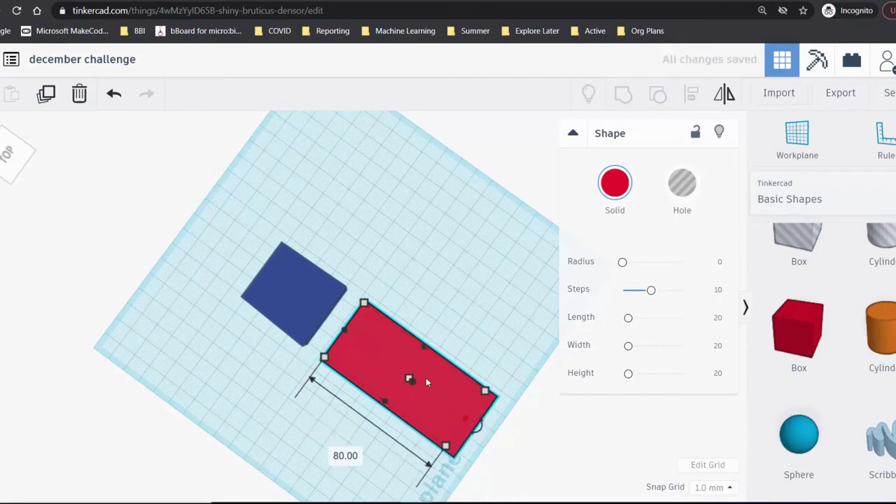
pyautogui.moveTo(426, 377); pyautogui.dragTo(415, 370)
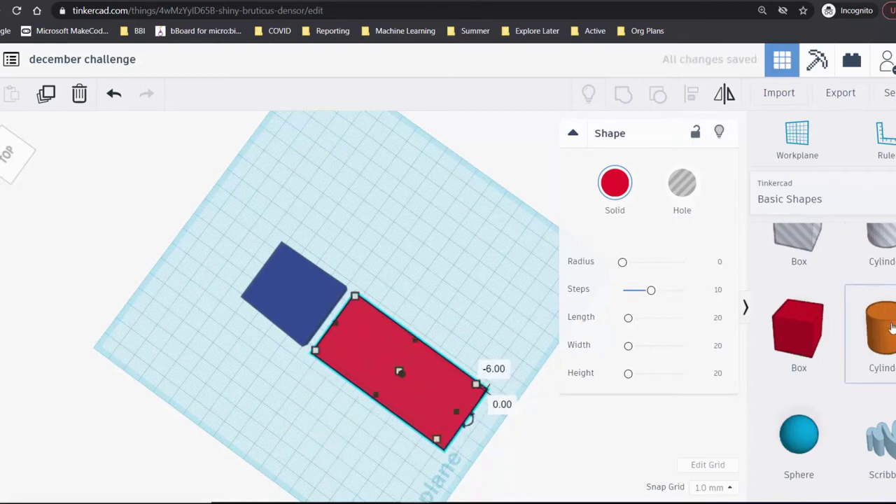
pyautogui.moveTo(878, 329); pyautogui.dragTo(369, 320)
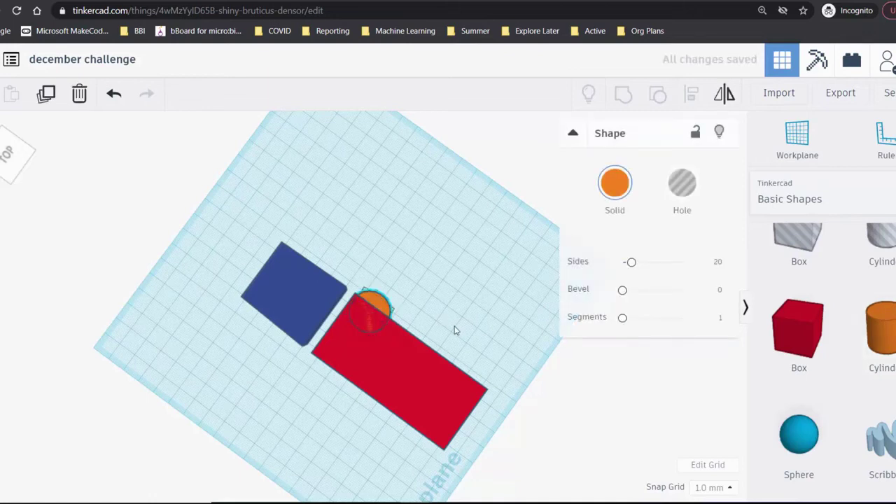
# - Place the cylinder on the box's right edge and duplicate it into four spaced cylinders
pyautogui.moveTo(455, 330); pyautogui.dragTo(331, 320, button='right')
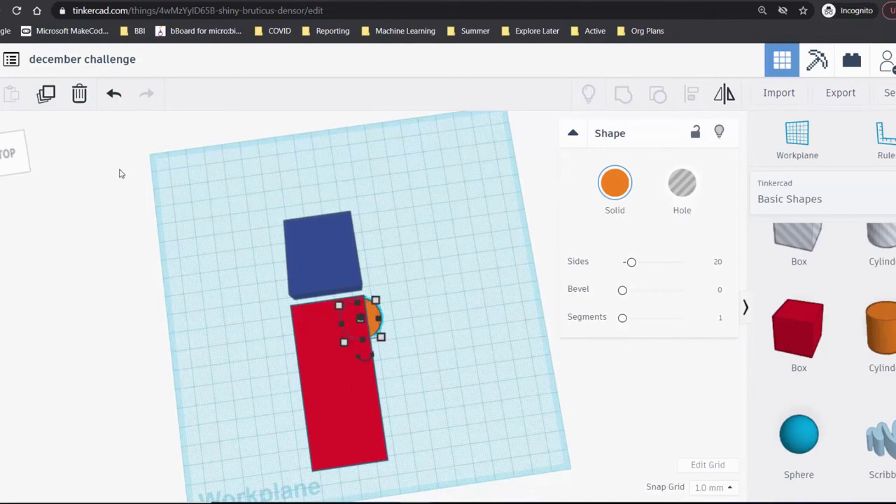
pyautogui.click(45, 95)
pyautogui.press('Down')
pyautogui.press('Down')
pyautogui.press('Down')
pyautogui.press('Down')
pyautogui.press('Down')
pyautogui.press('Down')
pyautogui.press('Down')
pyautogui.press('Down')
pyautogui.press('Down')
pyautogui.press('Down')
pyautogui.press('Down')
pyautogui.press('Down')
pyautogui.press('Down')
pyautogui.press('Down')
pyautogui.press('Down')
pyautogui.press('Down')
pyautogui.press('Down')
pyautogui.press('Down')
pyautogui.press('Down')
pyautogui.press('Down')
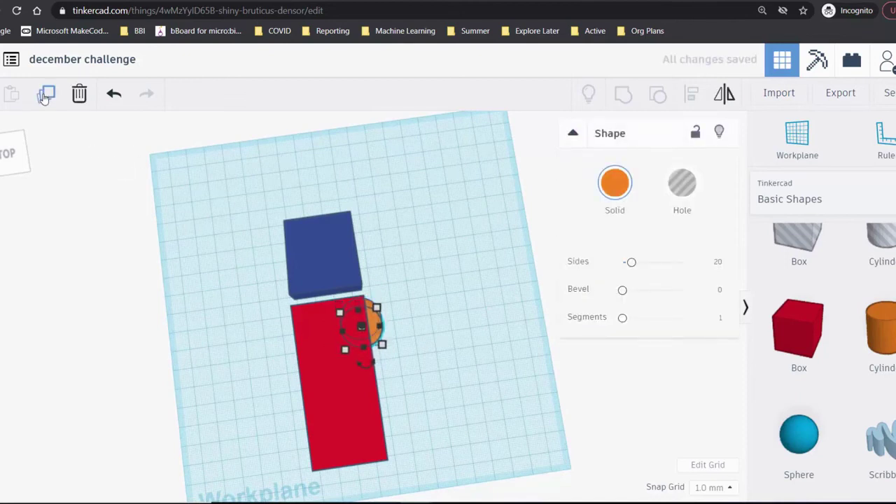
pyautogui.press('Down')
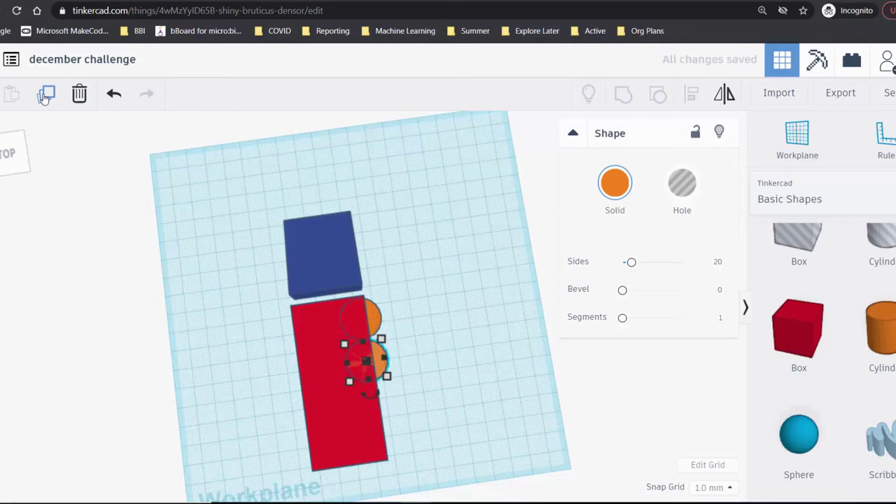
pyautogui.click(46, 94)
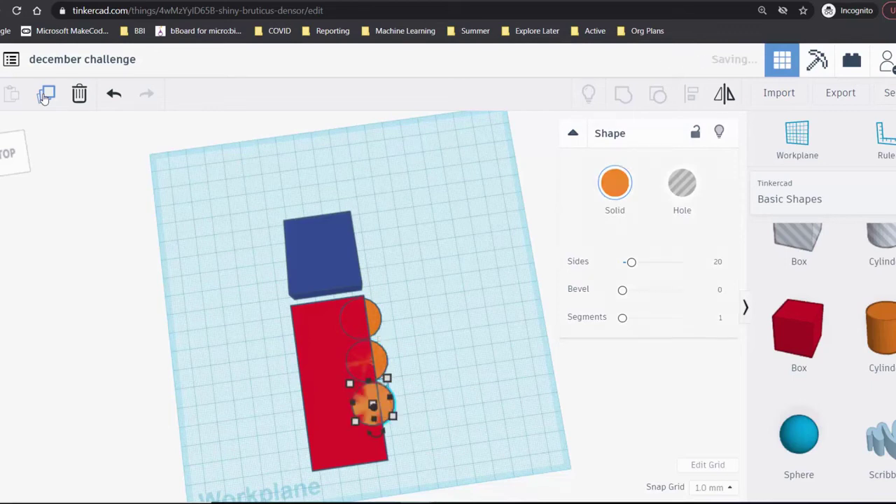
pyautogui.click(45, 94)
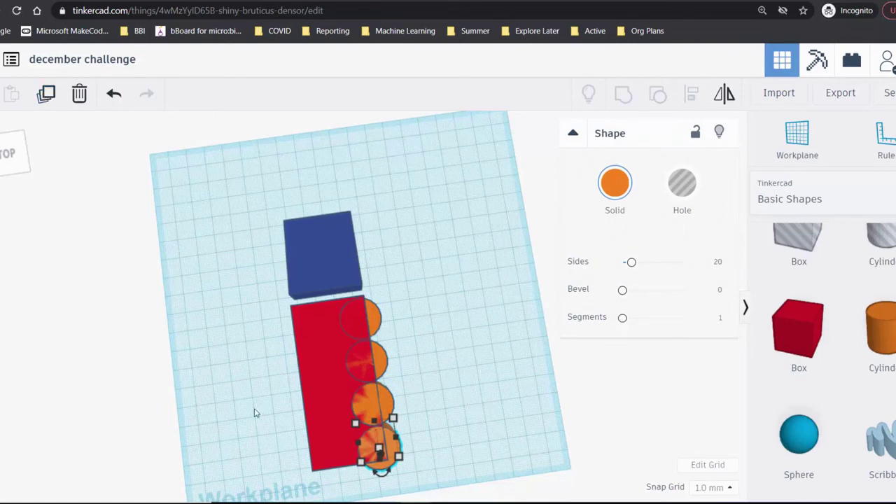
pyautogui.moveTo(252, 404); pyautogui.dragTo(277, 364, button='right')
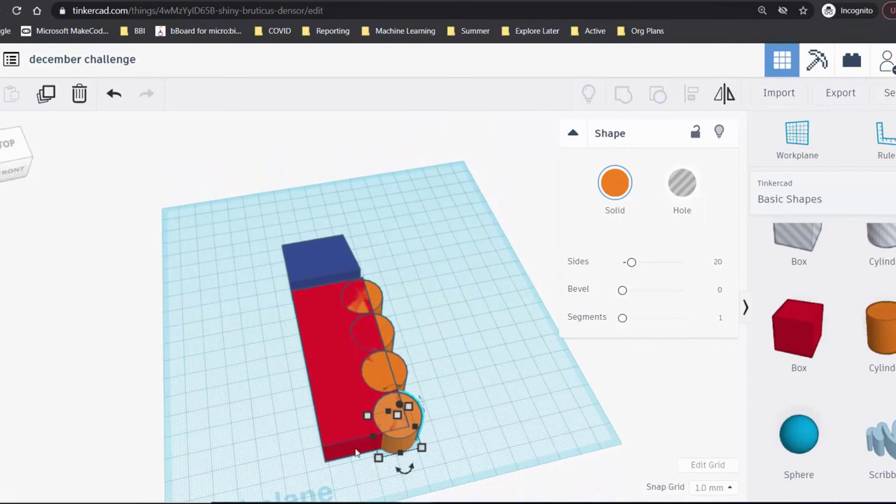
# - Select the four cylinders, duplicate them, and nudge the copies to the box's left edge
pyautogui.click(359, 445)
pyautogui.moveTo(359, 444); pyautogui.dragTo(371, 322, button='right')
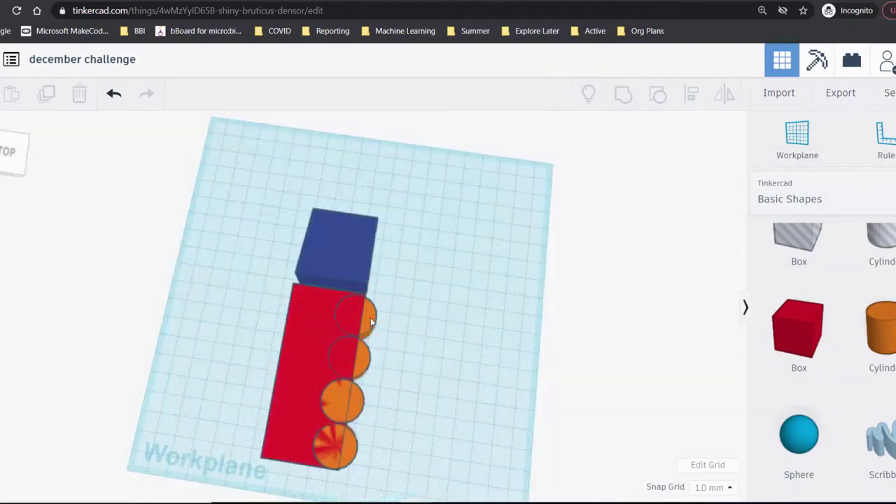
pyautogui.click(371, 322)
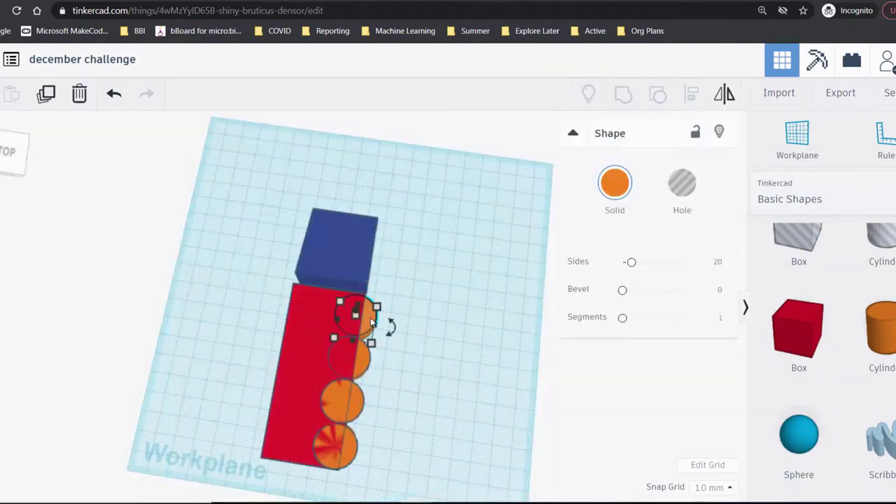
pyautogui.keyDown('shift'); pyautogui.click(363, 365); pyautogui.keyUp('shift')
pyautogui.keyDown('shift'); pyautogui.click(356, 411); pyautogui.keyUp('shift')
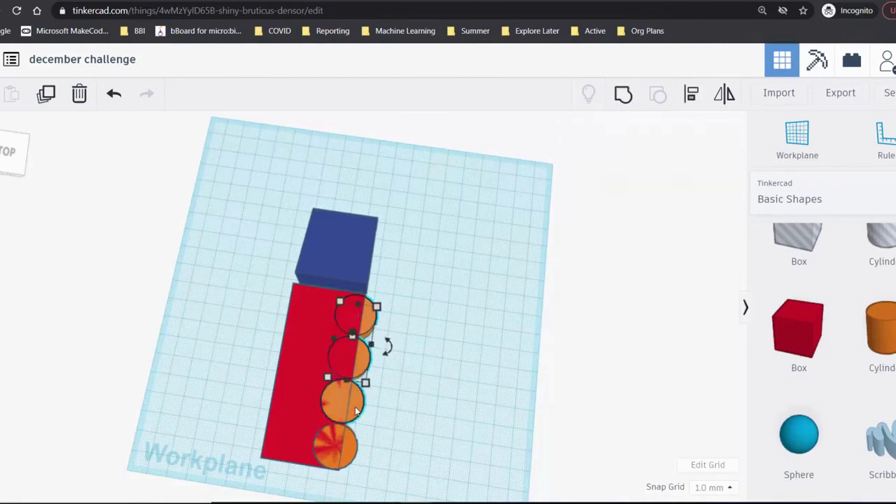
pyautogui.keyDown('shift'); pyautogui.click(350, 446); pyautogui.keyUp('shift')
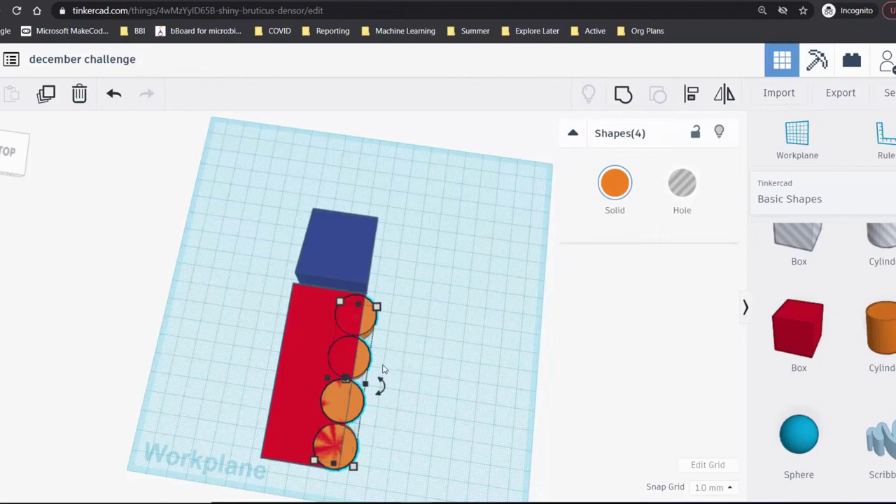
pyautogui.click(44, 96)
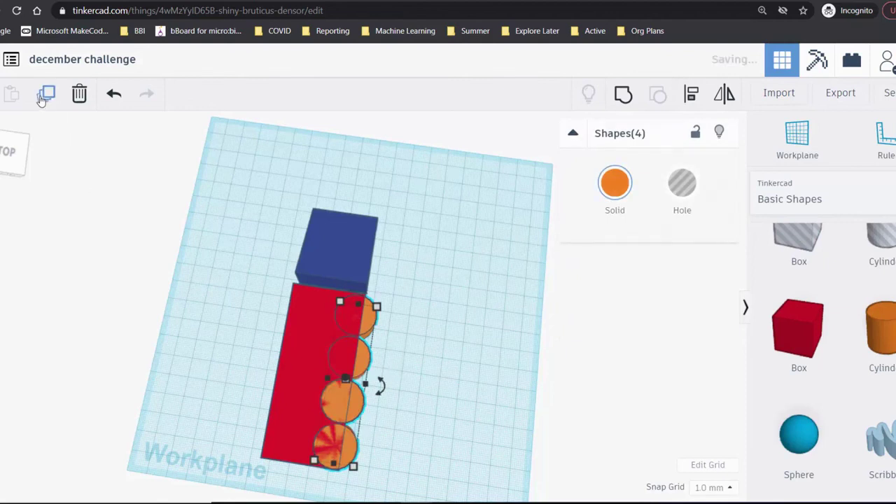
pyautogui.press('Left')
pyautogui.press('Left')
pyautogui.press('Left')
pyautogui.press('Left')
pyautogui.press('Left')
pyautogui.press('Left')
pyautogui.press('Left')
pyautogui.press('Left')
pyautogui.press('Left')
pyautogui.press('Left')
pyautogui.press('Left')
pyautogui.press('Left')
pyautogui.press('Left')
pyautogui.press('Left')
pyautogui.press('Left')
pyautogui.press('Left')
pyautogui.press('Left')
pyautogui.press('Left')
pyautogui.press('Left')
pyautogui.press('Left')
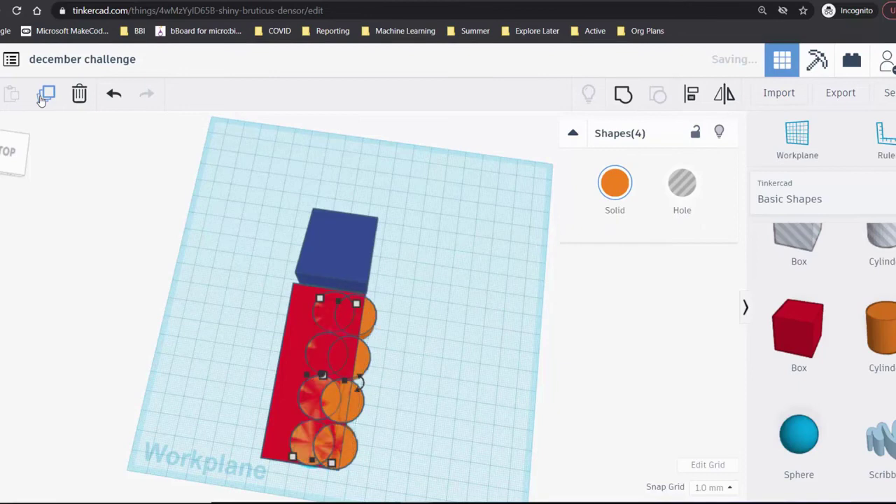
pyautogui.press('Left')
pyautogui.press('Left')
pyautogui.press('Left')
pyautogui.press('Left')
pyautogui.press('Left')
pyautogui.press('Left')
pyautogui.press('Left')
pyautogui.press('Left')
pyautogui.press('Left')
pyautogui.press('Left')
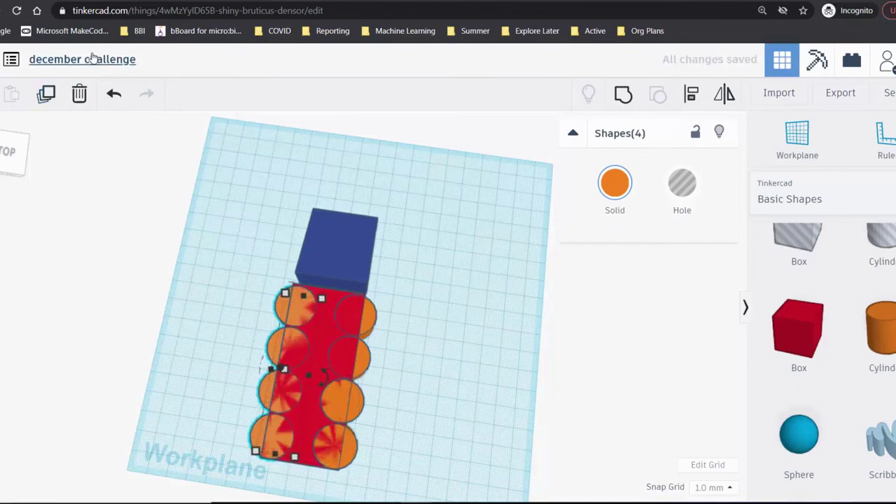
pyautogui.moveTo(199, 198); pyautogui.dragTo(236, 328, button='right')
# - Group the red box with all eight cylinders and slide the handle flush against the wedge
pyautogui.click(236, 328)
pyautogui.moveTo(263, 331); pyautogui.dragTo(423, 468)
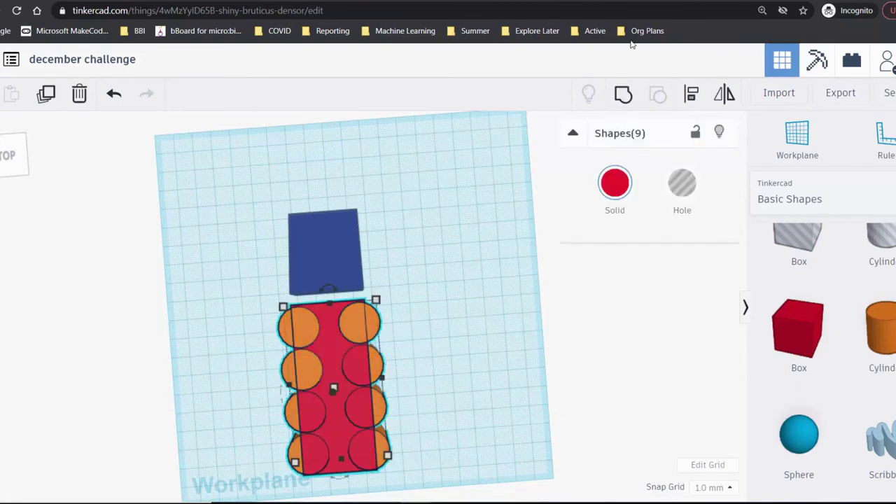
pyautogui.click(623, 95)
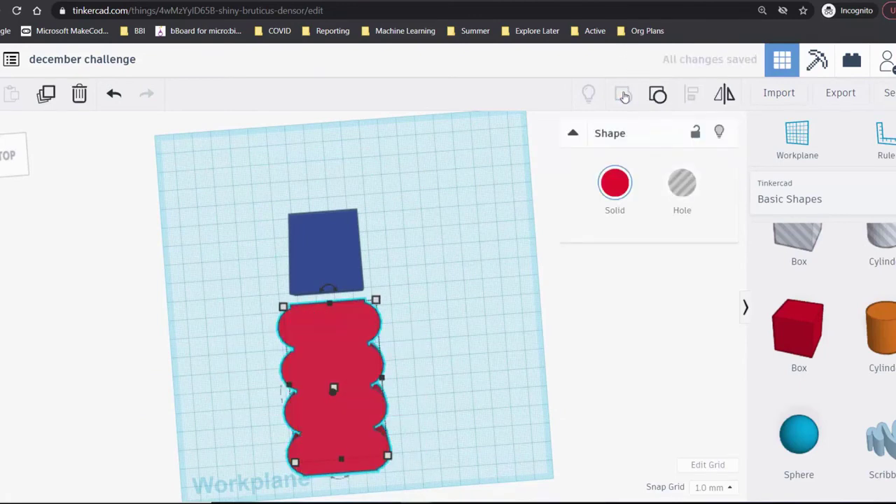
pyautogui.click(231, 301)
pyautogui.moveTo(328, 352); pyautogui.dragTo(326, 343)
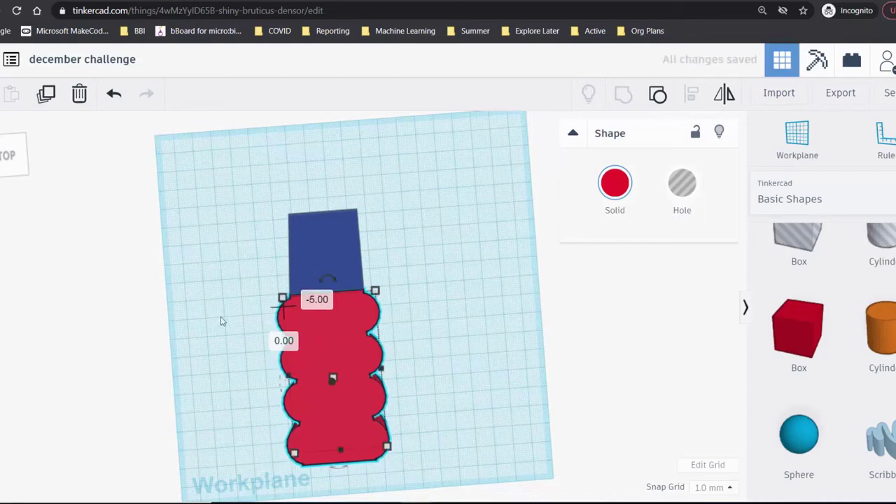
# - Centre the wedge blade and wavy handle along their width using Align
pyautogui.click(201, 216)
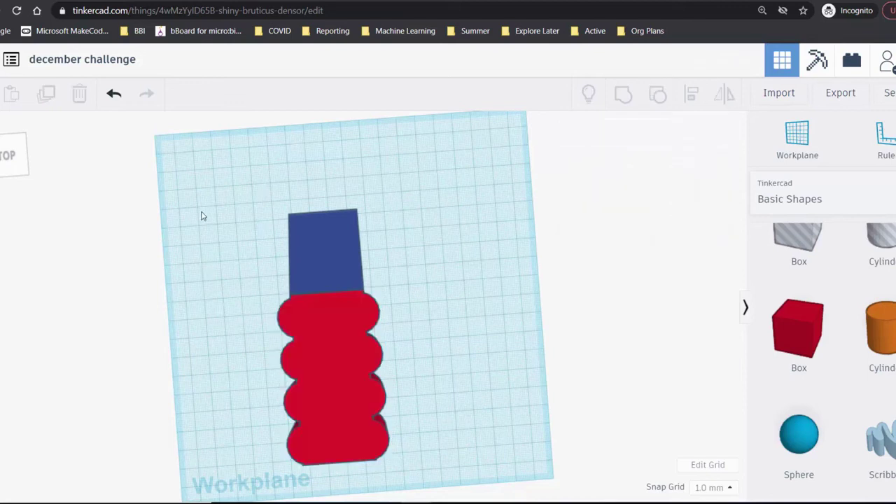
pyautogui.moveTo(203, 187); pyautogui.dragTo(429, 453)
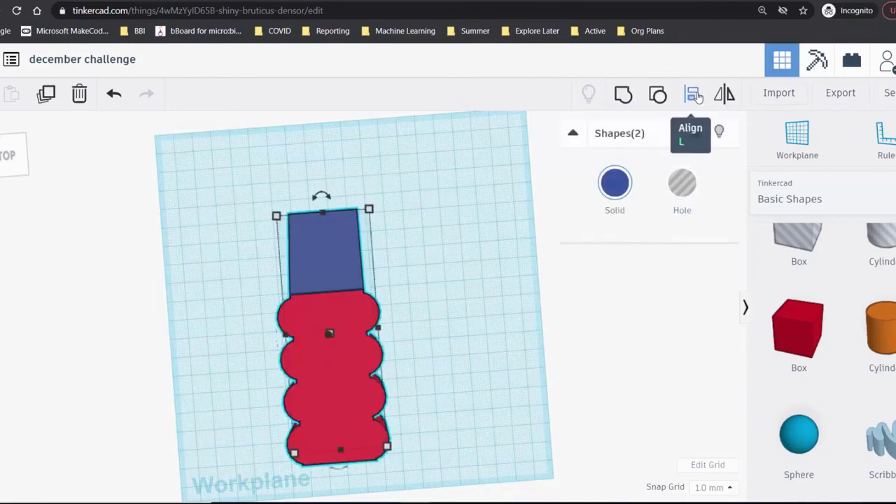
pyautogui.click(696, 96)
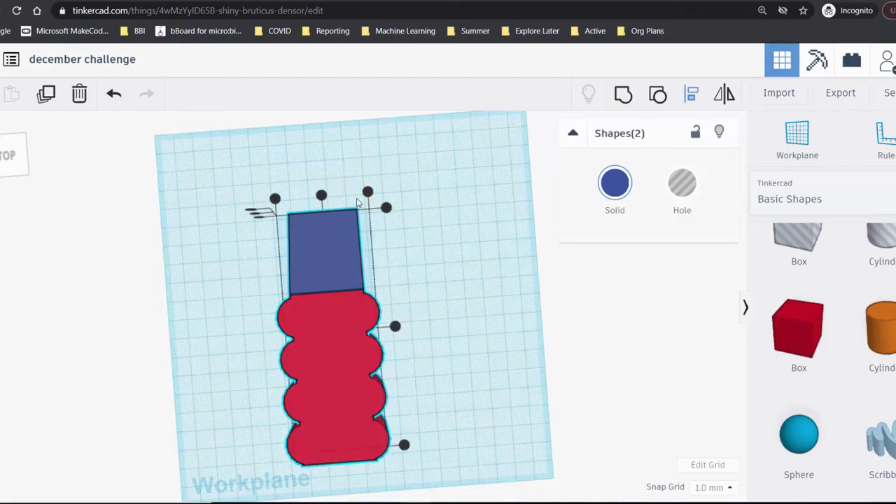
pyautogui.click(321, 198)
pyautogui.moveTo(322, 203); pyautogui.dragTo(238, 409, button='right')
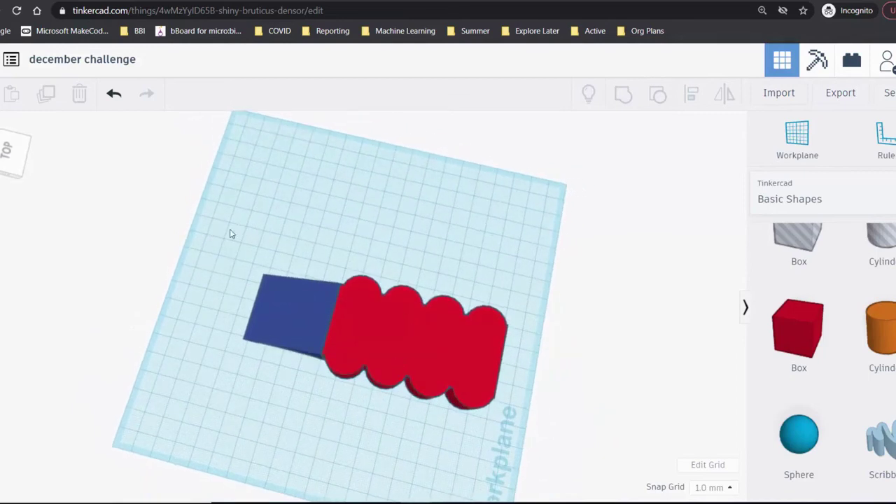
# - Group the wedge and handle into a single dark blue scraper
pyautogui.moveTo(236, 235); pyautogui.dragTo(517, 436)
pyautogui.click(623, 98)
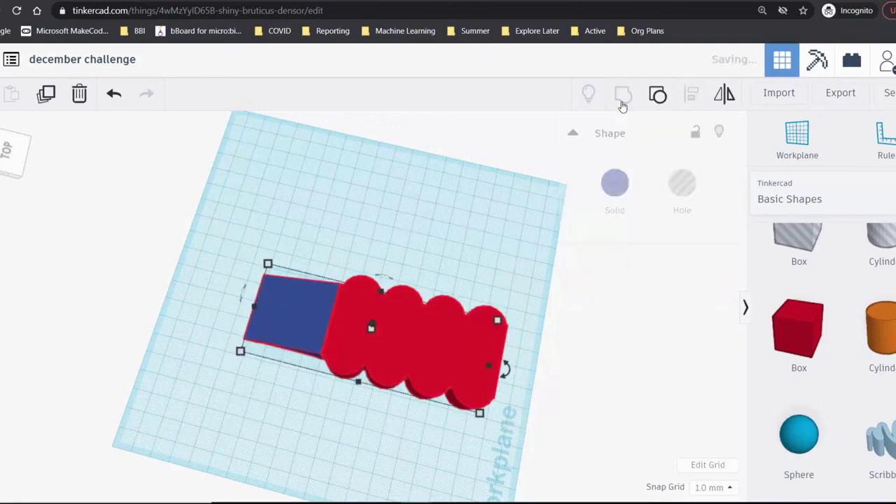
pyautogui.click(414, 248)
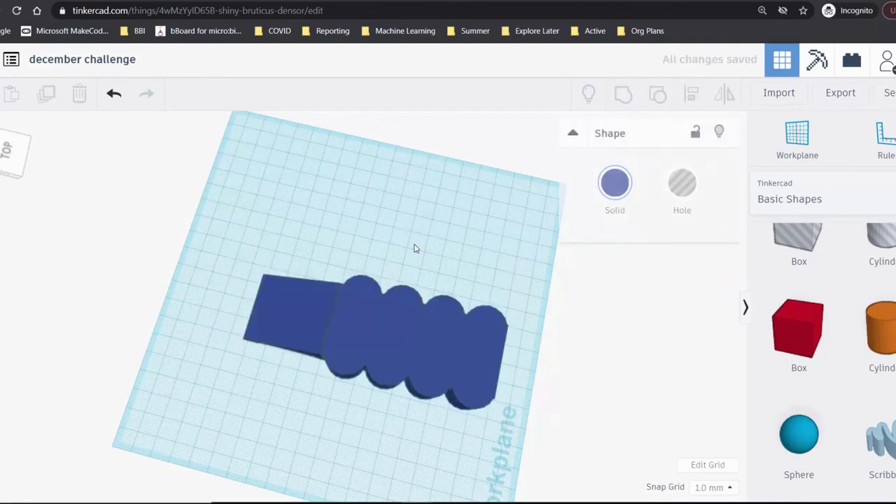
pyautogui.moveTo(413, 248); pyautogui.dragTo(434, 234, button='right')
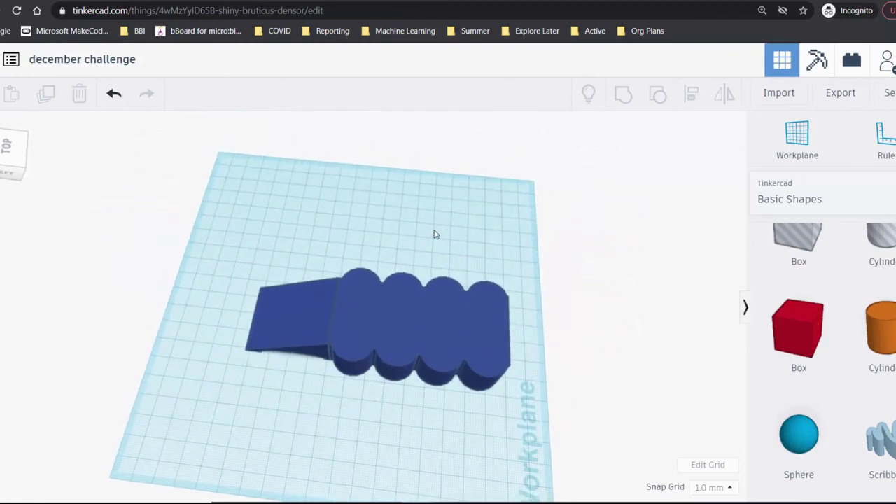
pyautogui.moveTo(386, 320); pyautogui.dragTo(278, 303, button='right')
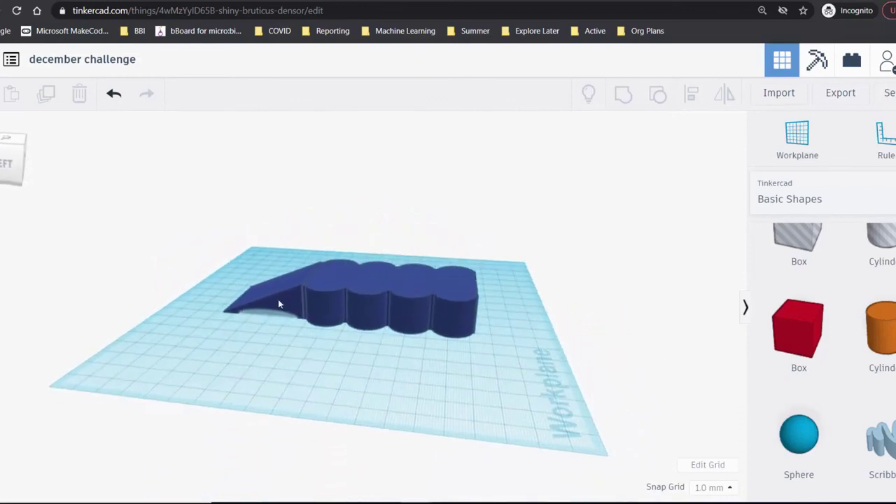
# - Open the Export dialog offering .OBJ, .STL, GLTF and .SVG downloads
pyautogui.click(838, 101)
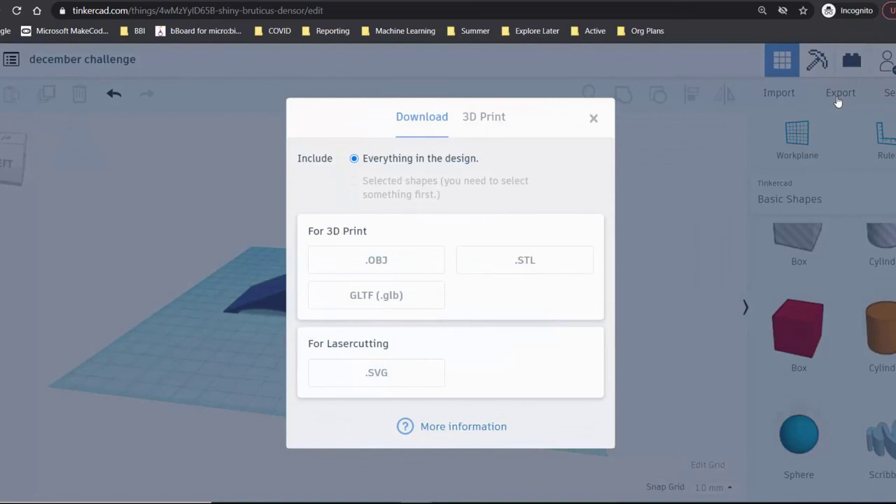